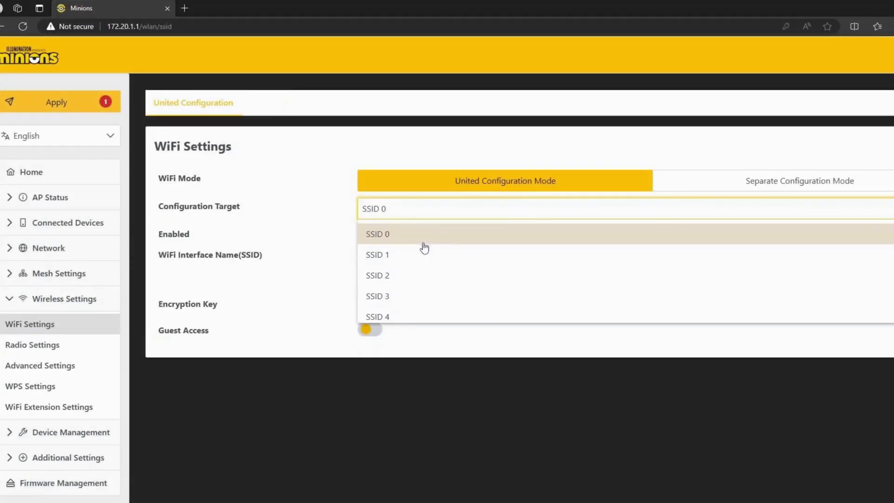
{"action": "scroll", "coordinate": [424, 279], "scroll_direction": "down", "scroll_amount": 2}
{"action": "scroll", "coordinate": [398, 305], "scroll_direction": "down", "scroll_amount": 1}
Keep SSID 0 as the configuration target and review its network name field
{"action": "left_click", "coordinate": [327, 281]}
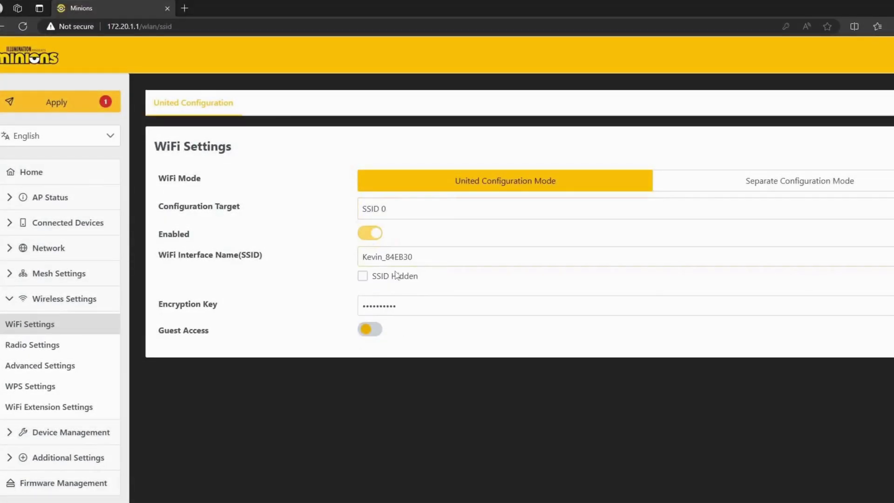
{"action": "left_click_drag", "start_coordinate": [413, 257], "coordinate": [397, 258]}
{"action": "left_click", "coordinate": [321, 294]}
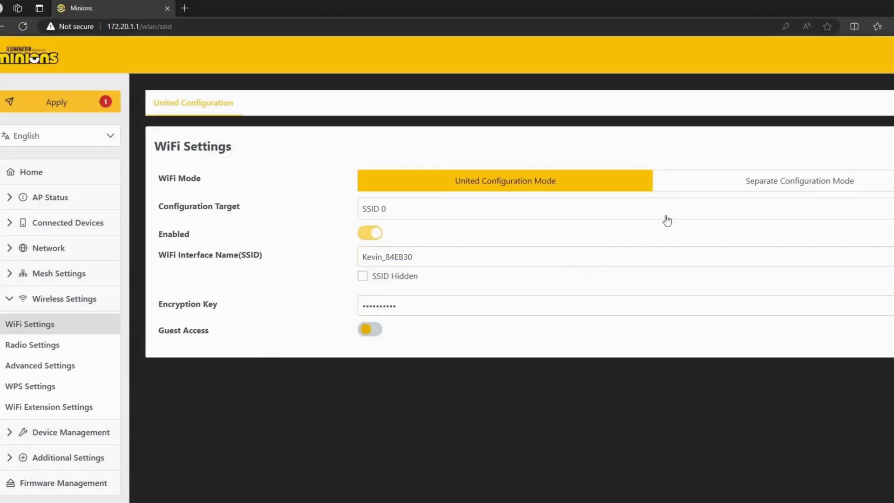